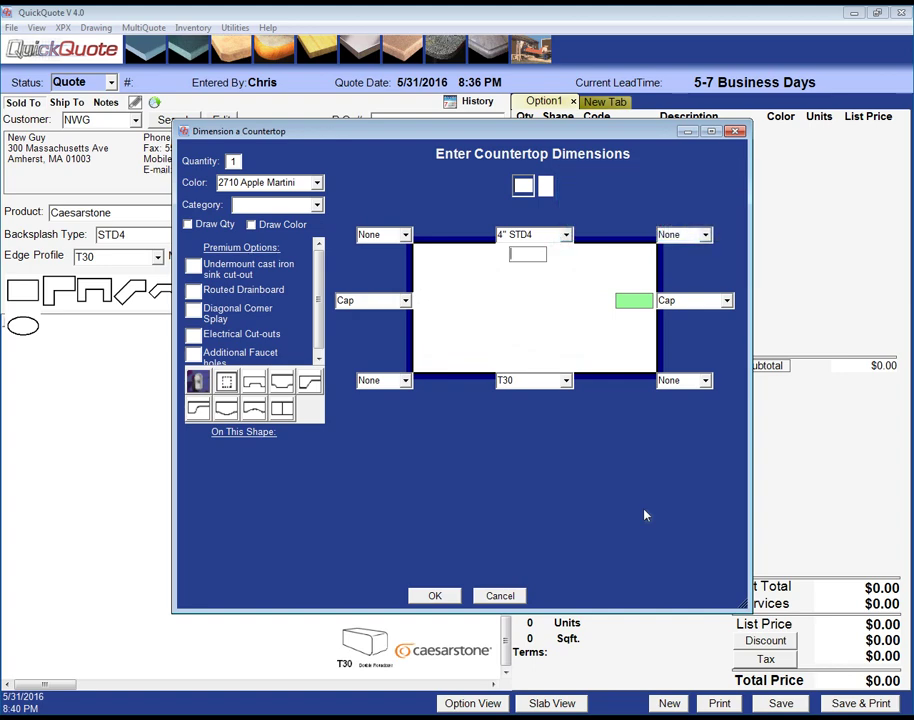
# Set the countertop to 56 by 25.5 inches and give its front-right corner a 3-inch radius with item code EC
pyautogui.write('56')
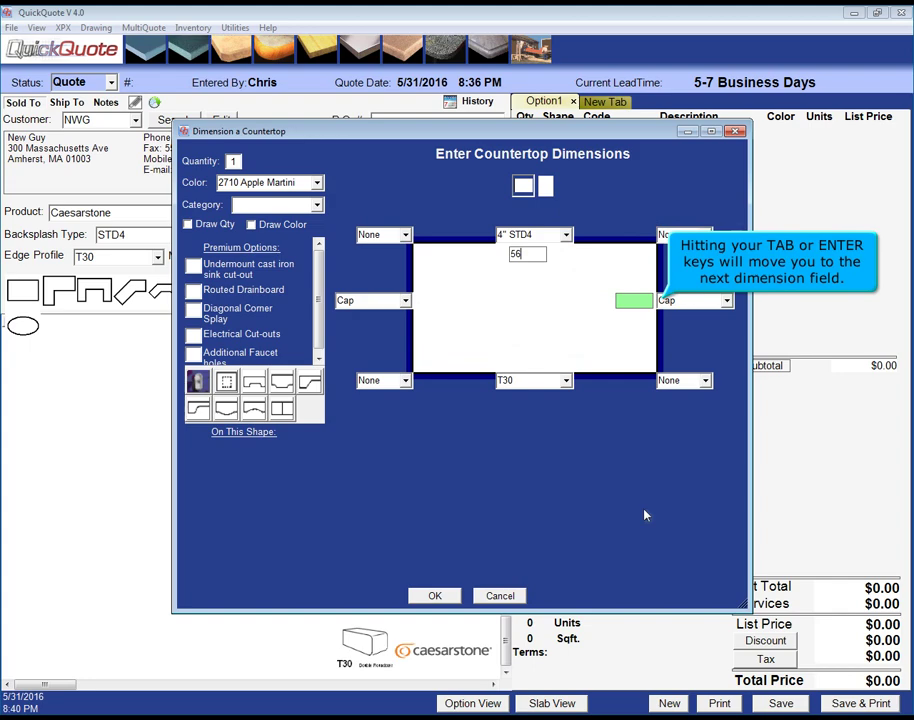
pyautogui.write('25.5')
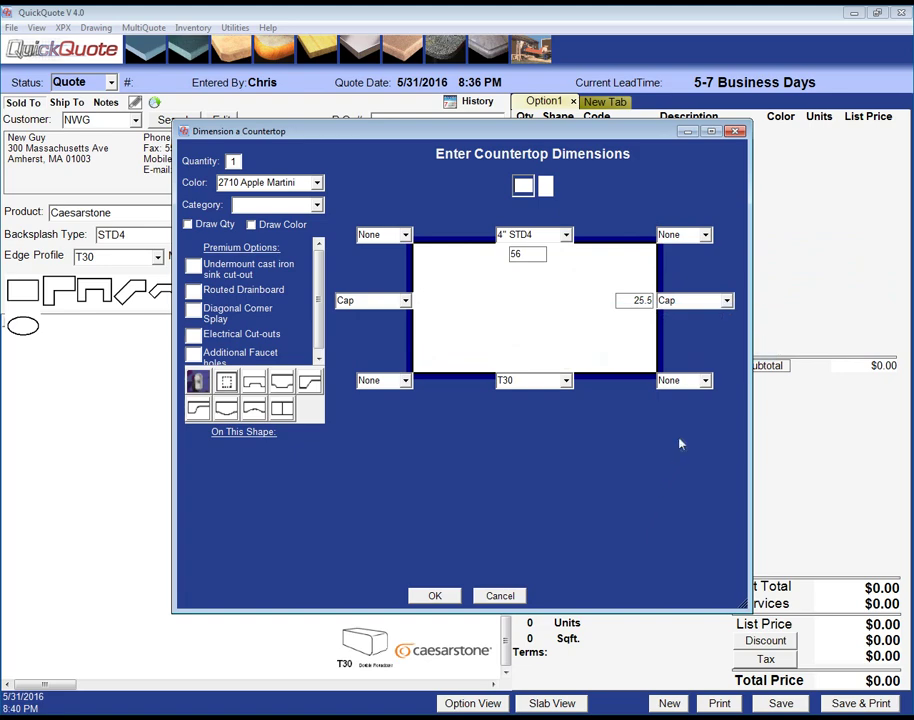
pyautogui.click(705, 382)
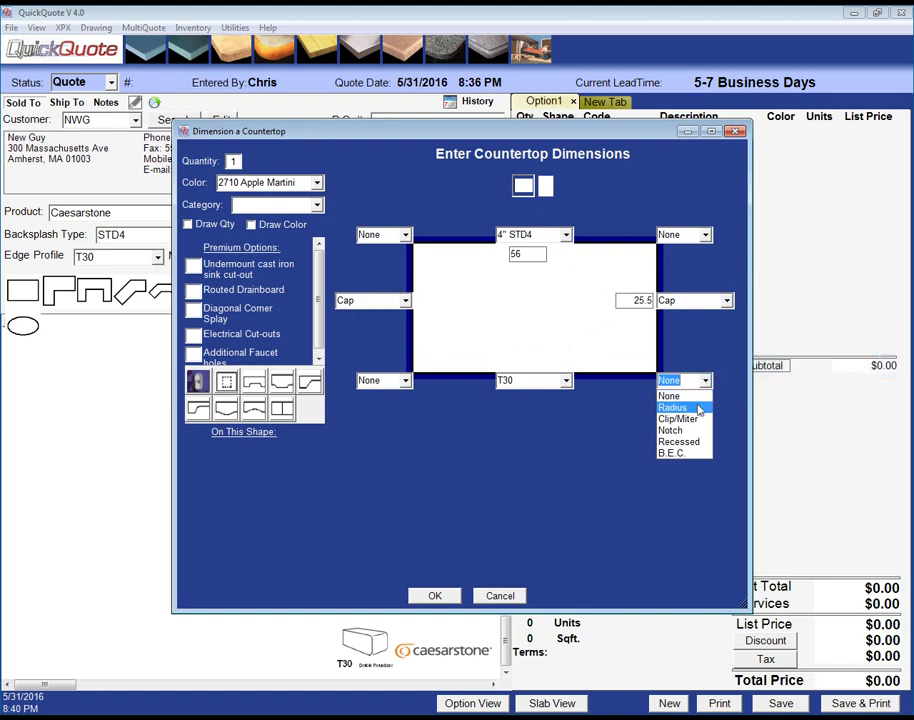
pyautogui.click(699, 407)
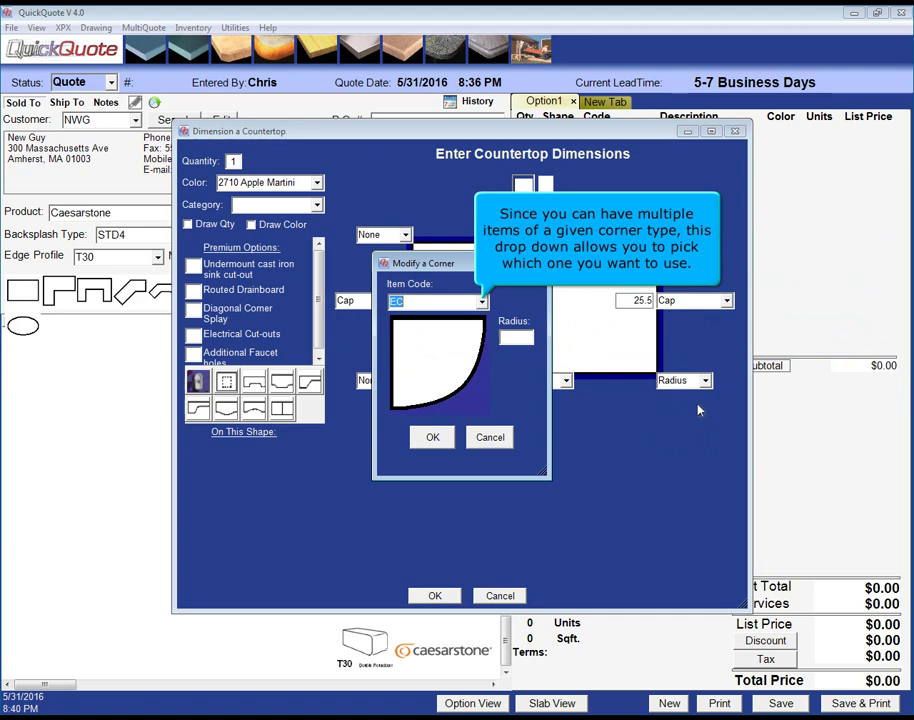
pyautogui.click(481, 302)
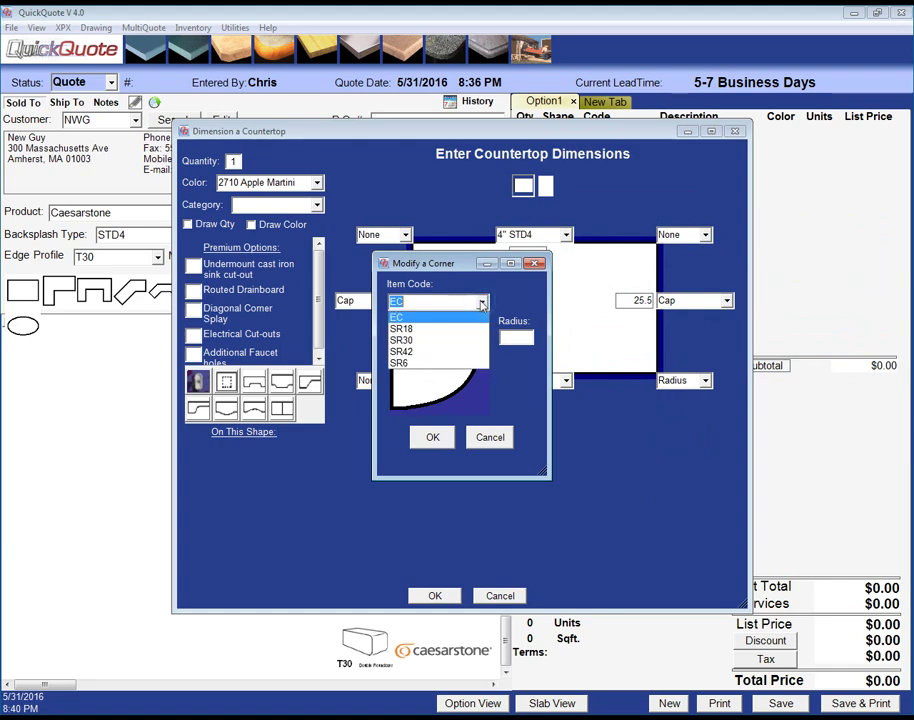
pyautogui.click(481, 304)
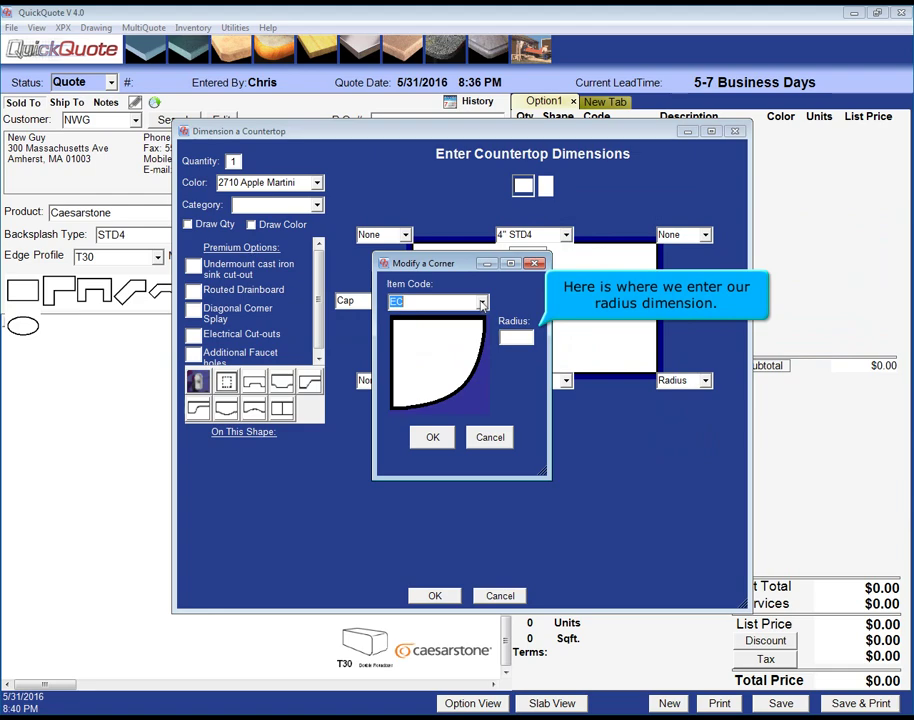
pyautogui.click(515, 337)
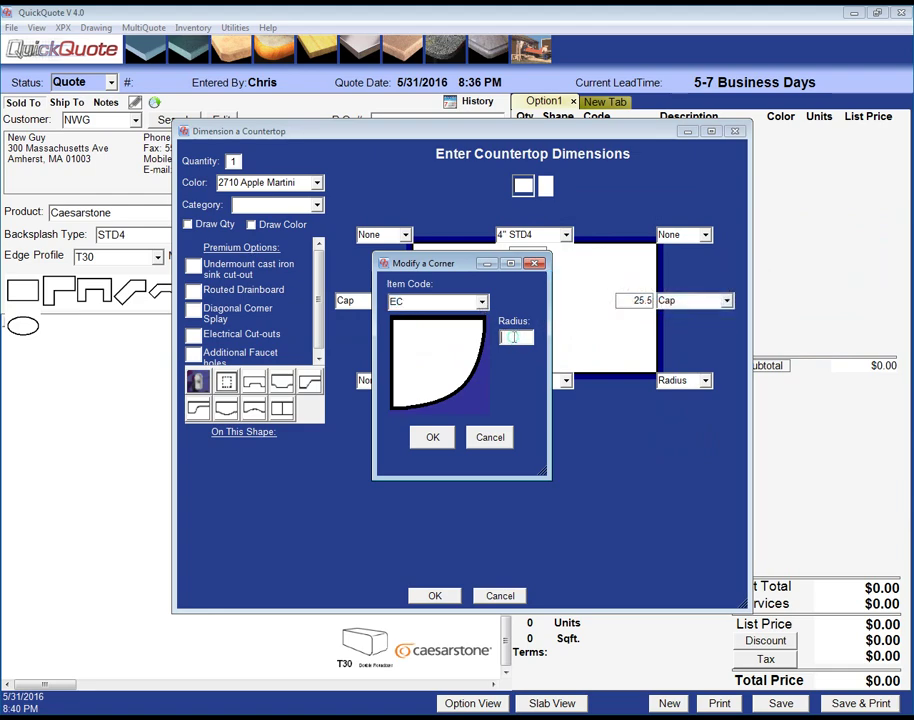
pyautogui.write('3')
pyautogui.click(438, 439)
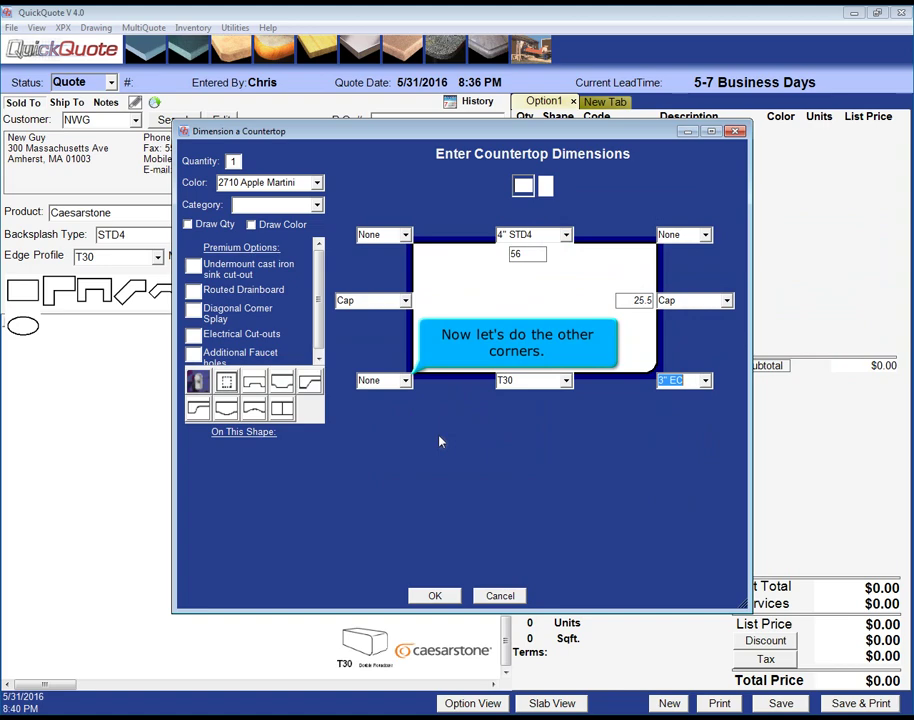
# Apply the 3" EC radius to the countertop's front-left, back-left and back-right corners
pyautogui.click(405, 380)
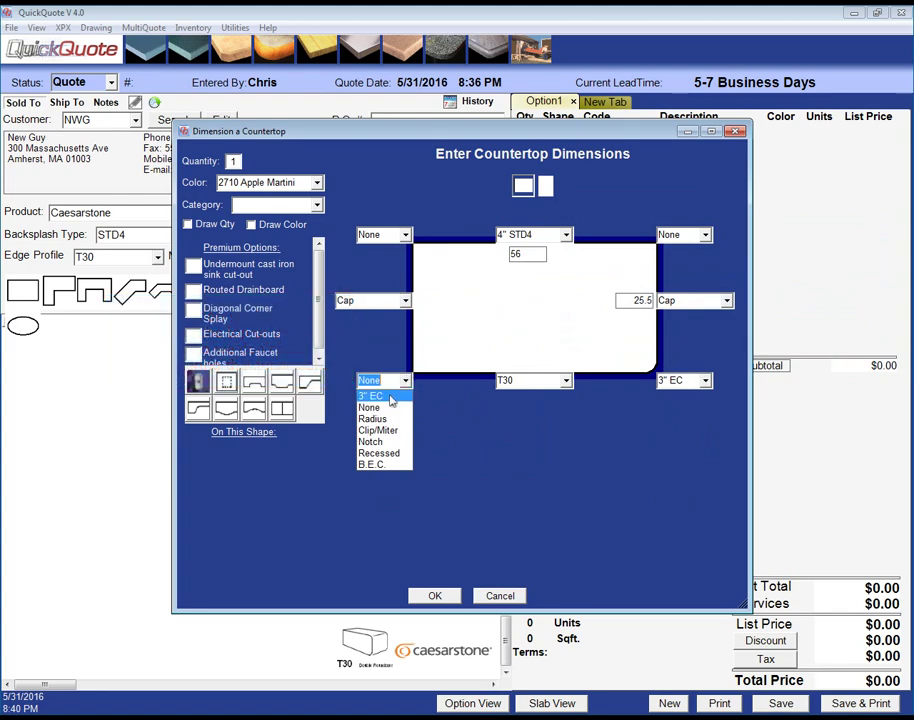
pyautogui.click(385, 396)
pyautogui.click(406, 238)
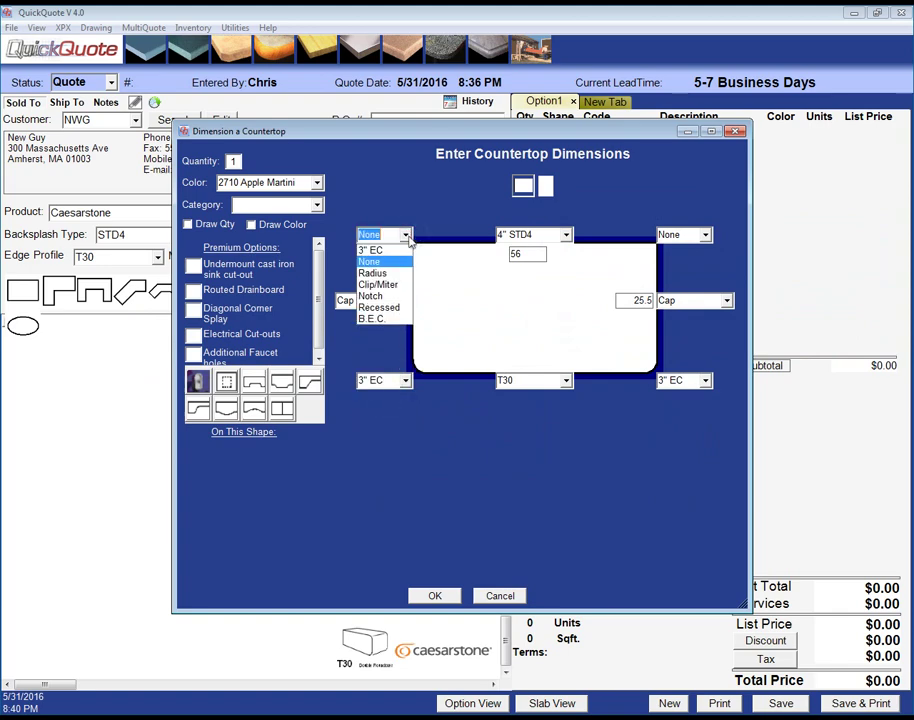
pyautogui.click(378, 250)
pyautogui.click(702, 238)
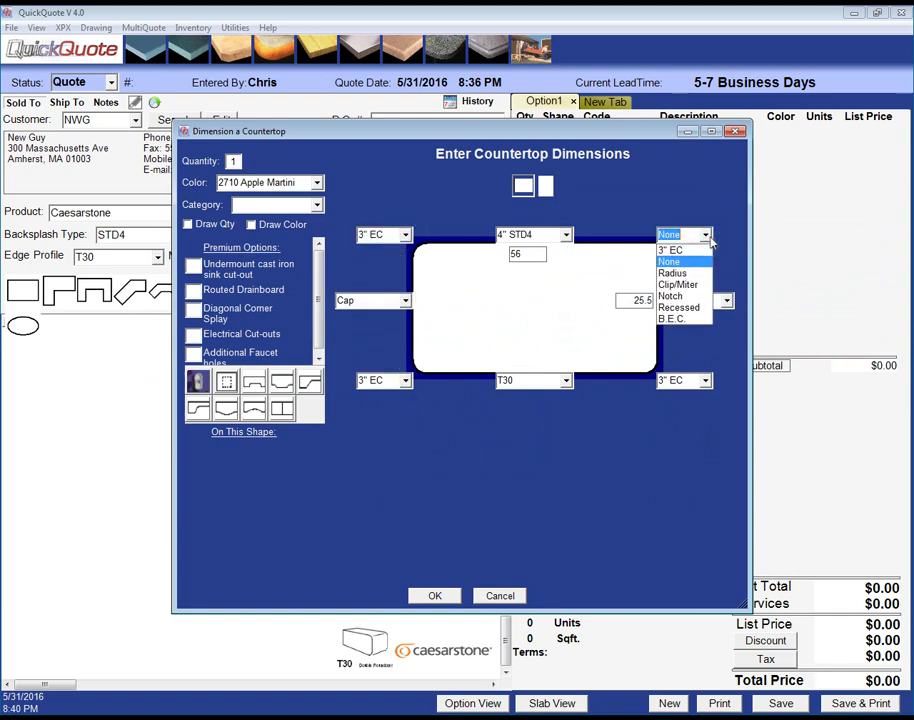
pyautogui.click(702, 250)
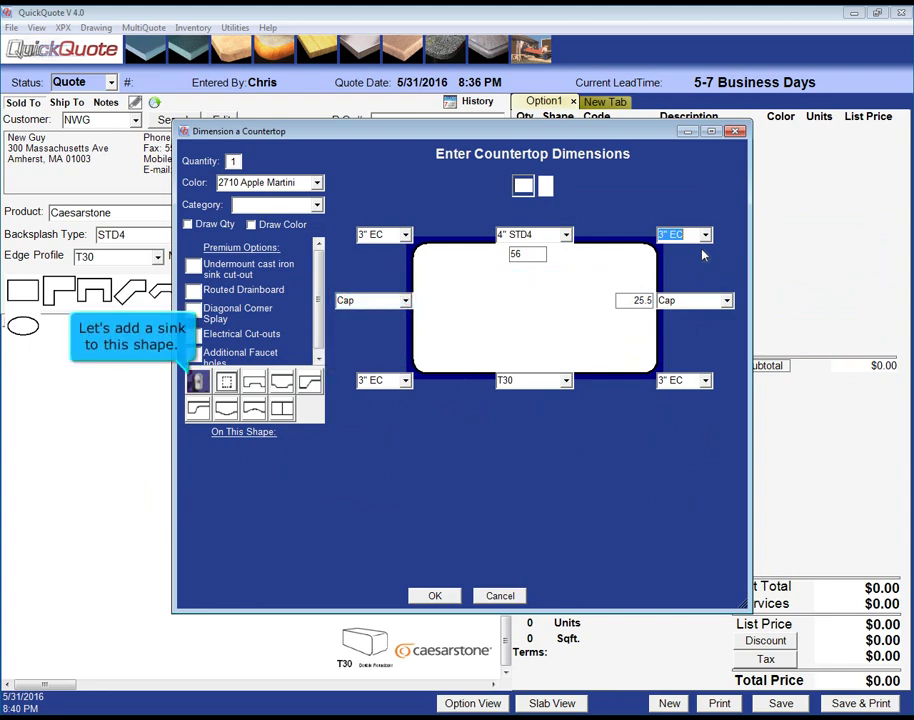
# Add sink 511-701 facing the front side, centered on that side with a 2-inch setback
pyautogui.click(200, 384)
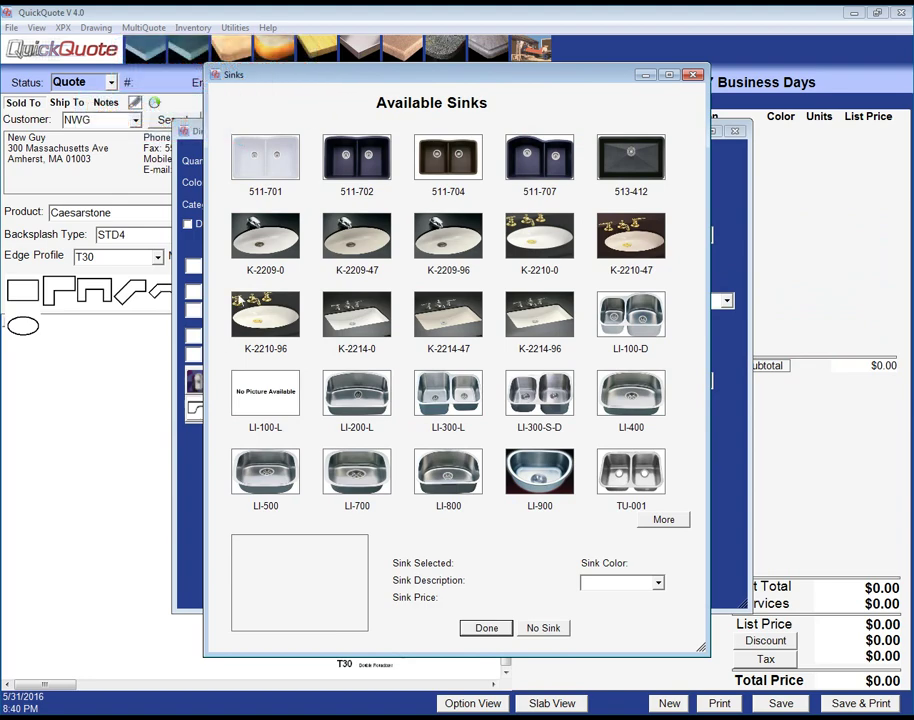
pyautogui.doubleClick(286, 174)
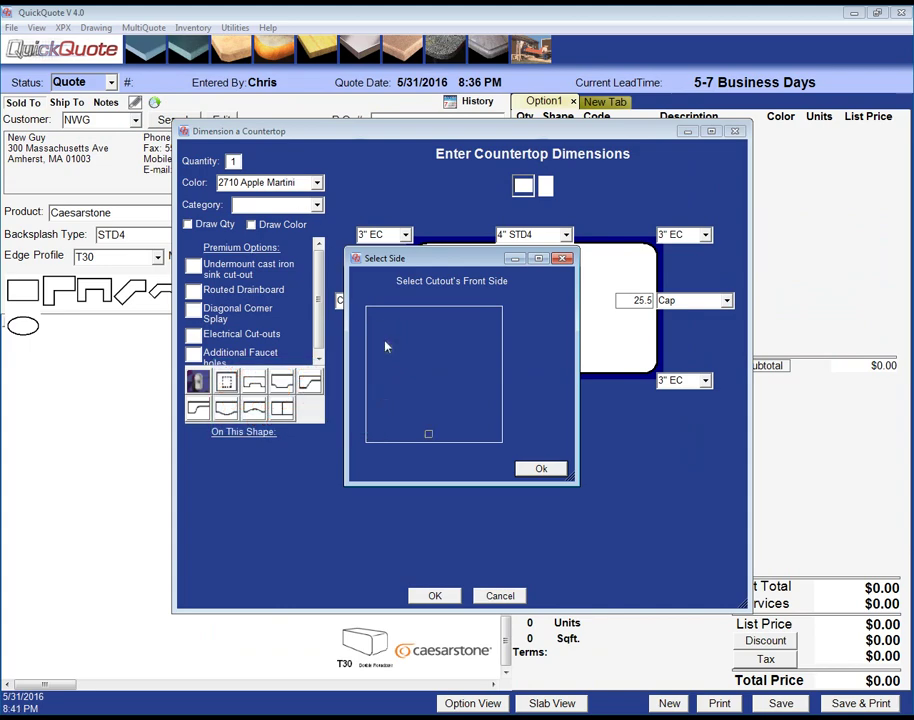
pyautogui.click(446, 442)
pyautogui.click(541, 468)
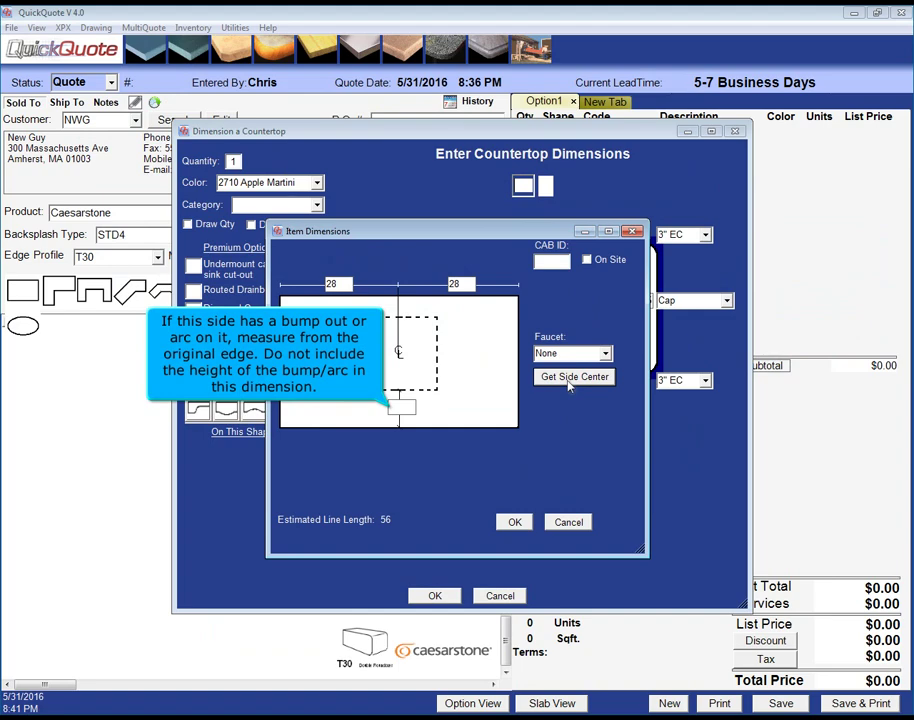
pyautogui.click(401, 408)
pyautogui.write('25.5')
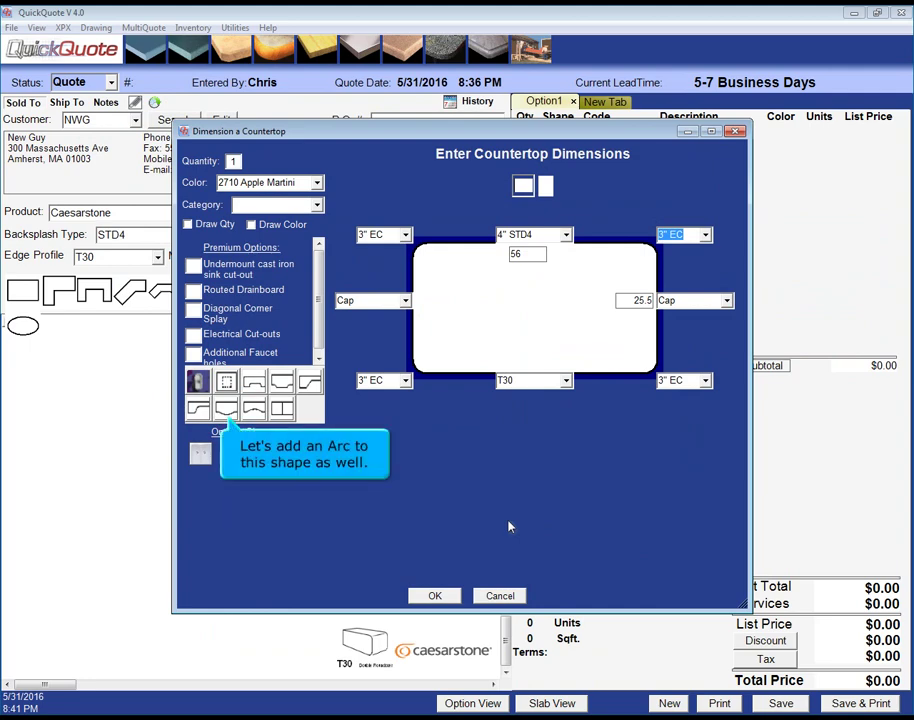
# Add a centered arc 30 inches wide and 6 inches deep to the front side, and draw the countertop in the quote
pyautogui.click(226, 409)
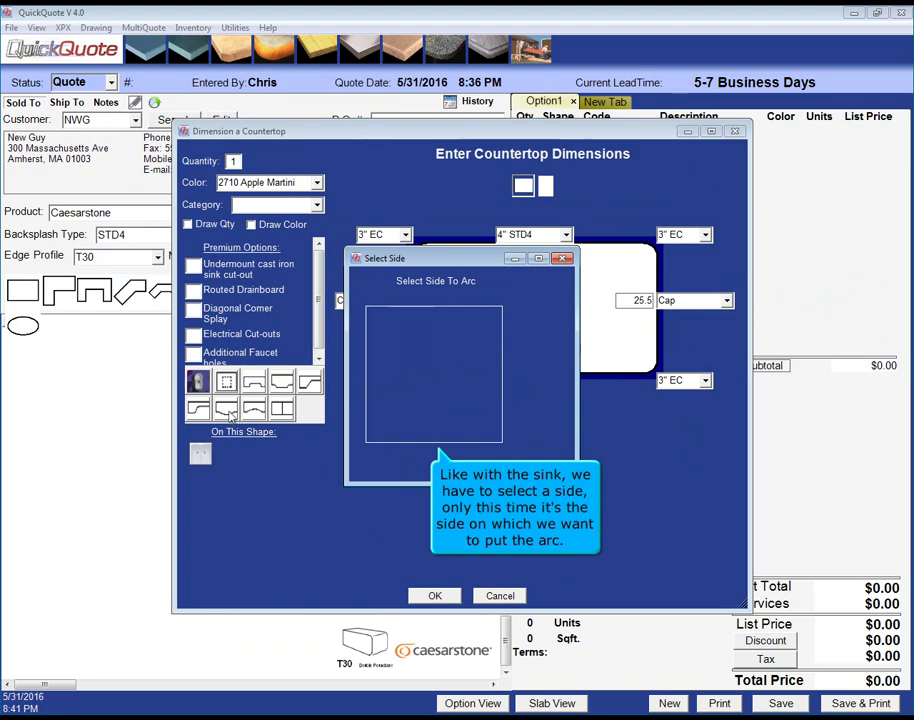
pyautogui.click(430, 442)
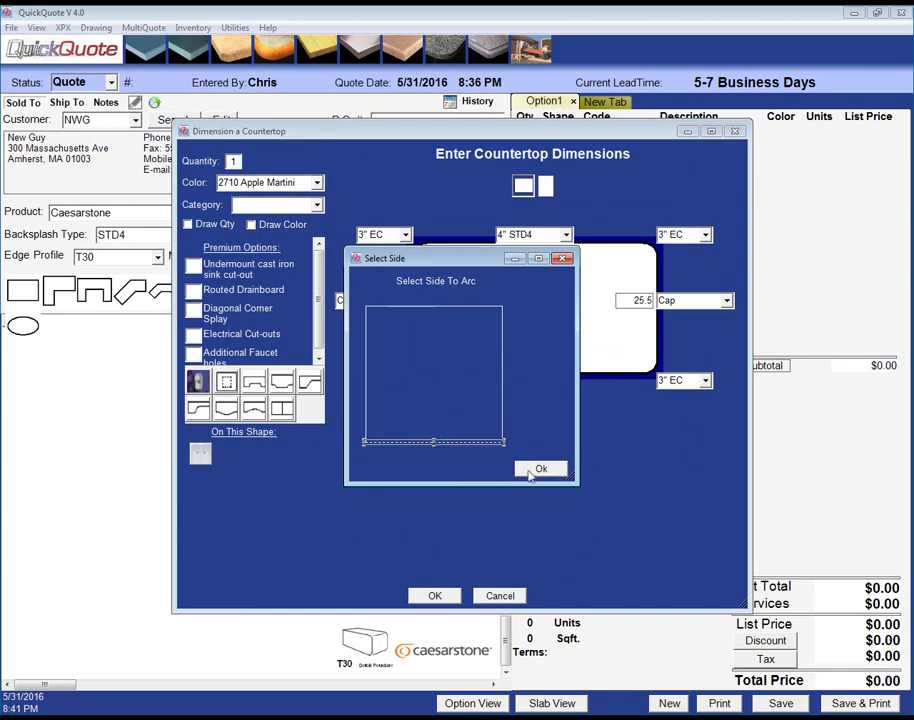
pyautogui.click(540, 469)
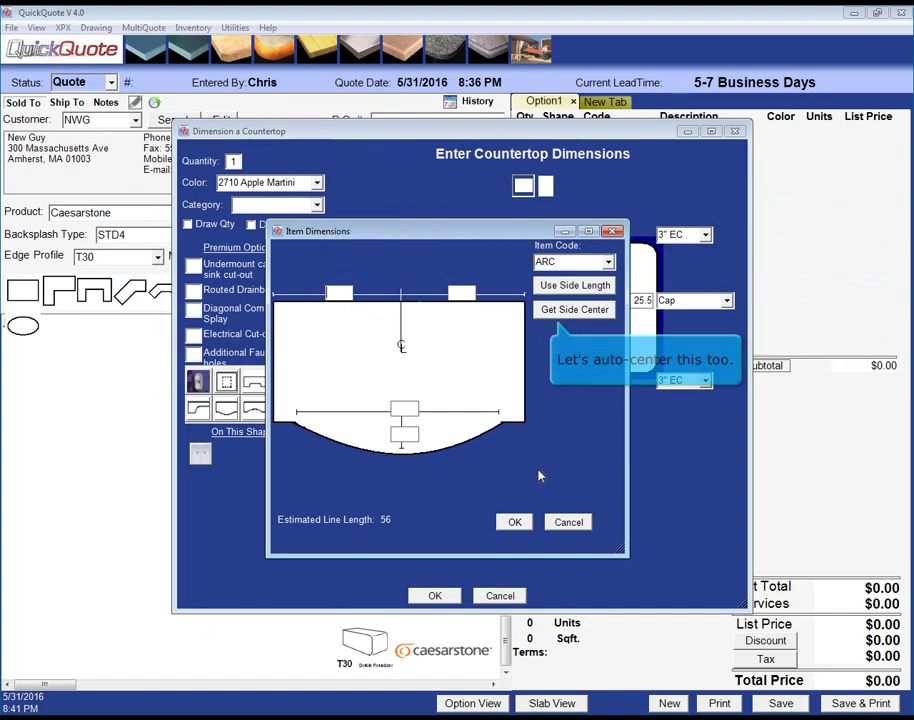
pyautogui.click(568, 312)
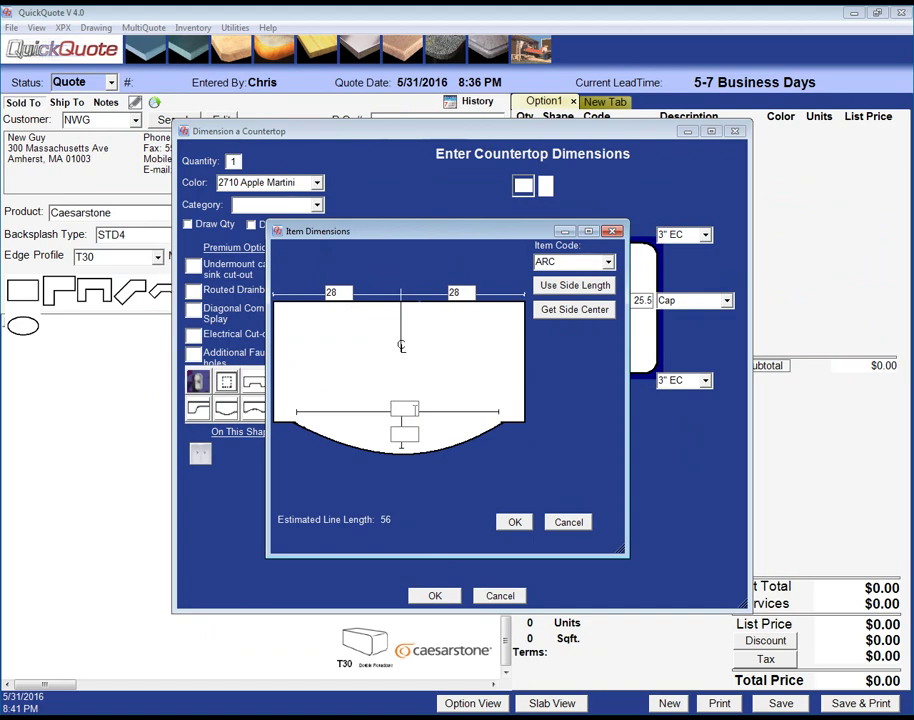
pyautogui.write('30')
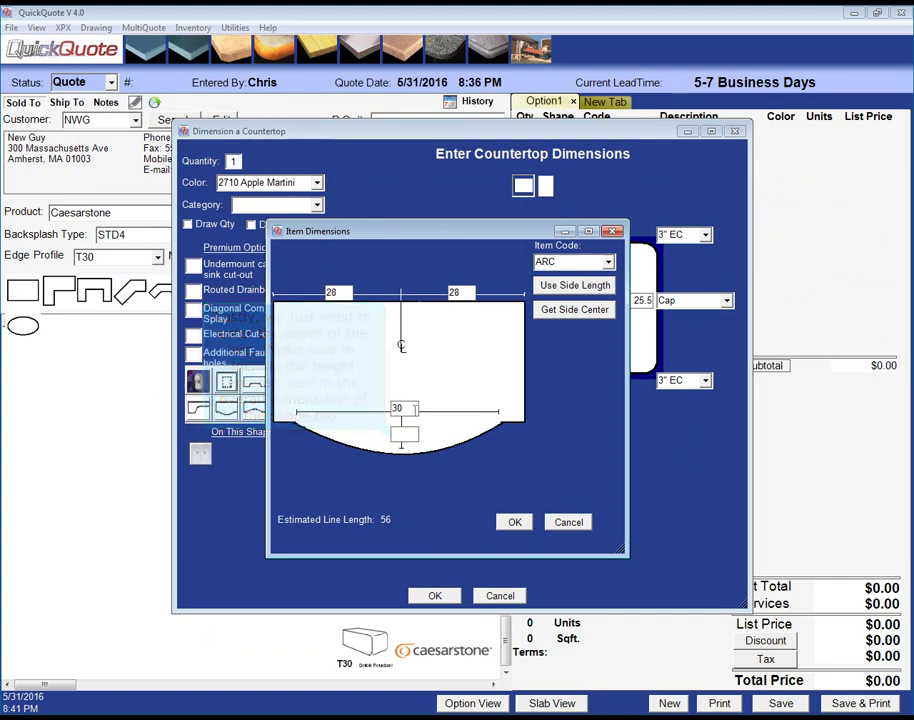
pyautogui.write('6')
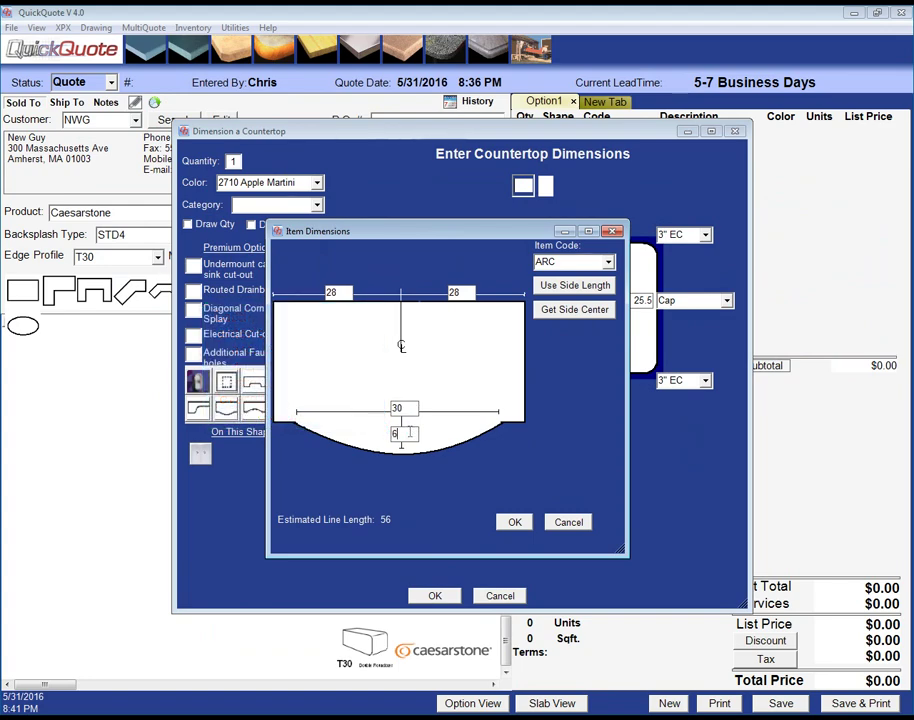
pyautogui.click(514, 521)
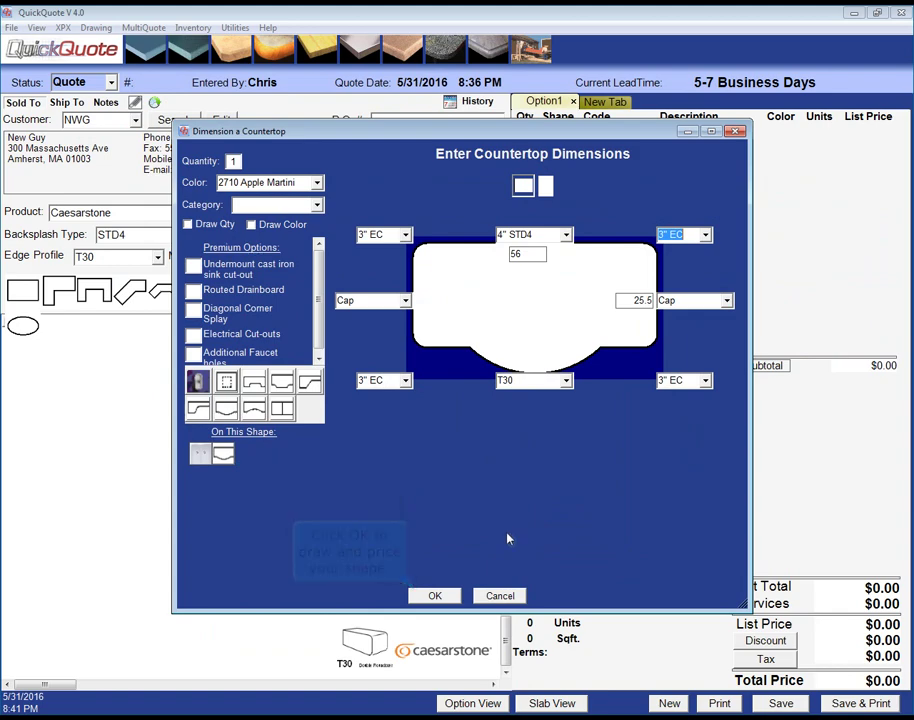
pyautogui.click(450, 596)
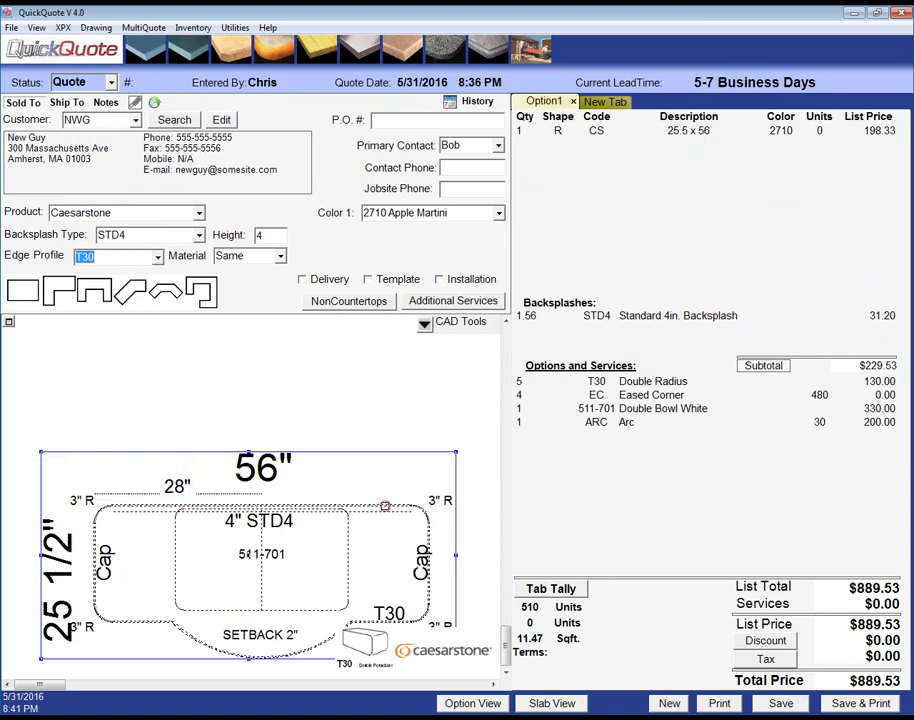
# Reopen the drawn countertop's dimensions and change its left, back and right sides to the T30 edge
pyautogui.doubleClick(385, 506)
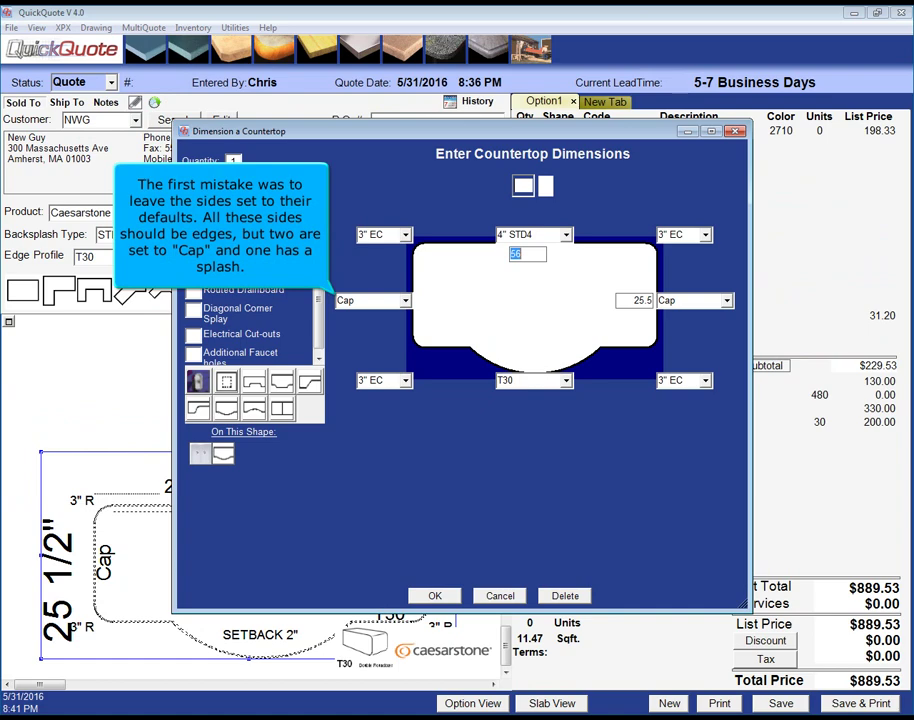
pyautogui.click(406, 302)
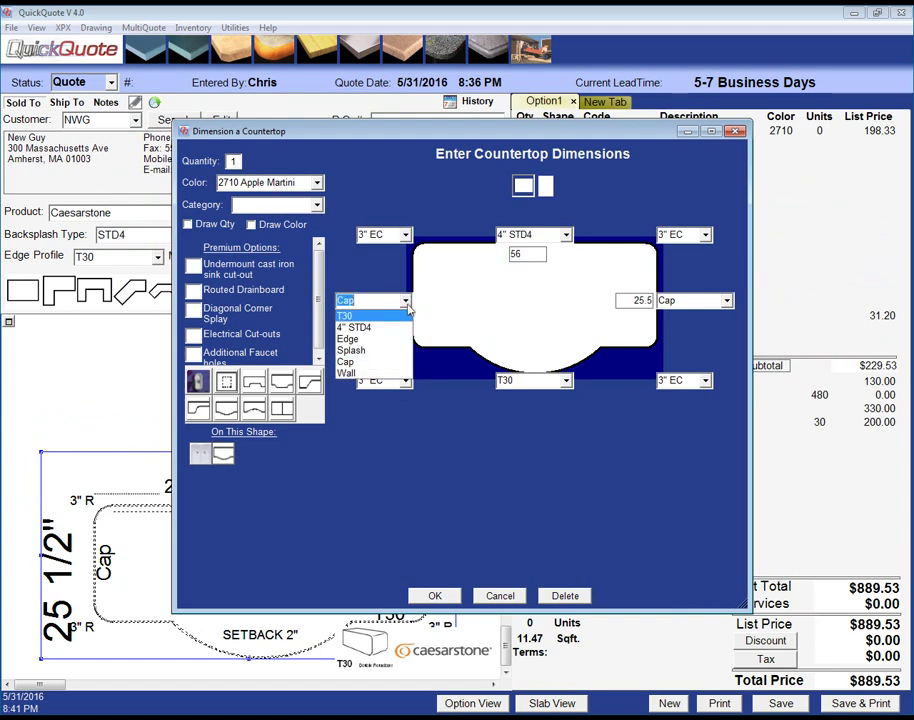
pyautogui.click(390, 339)
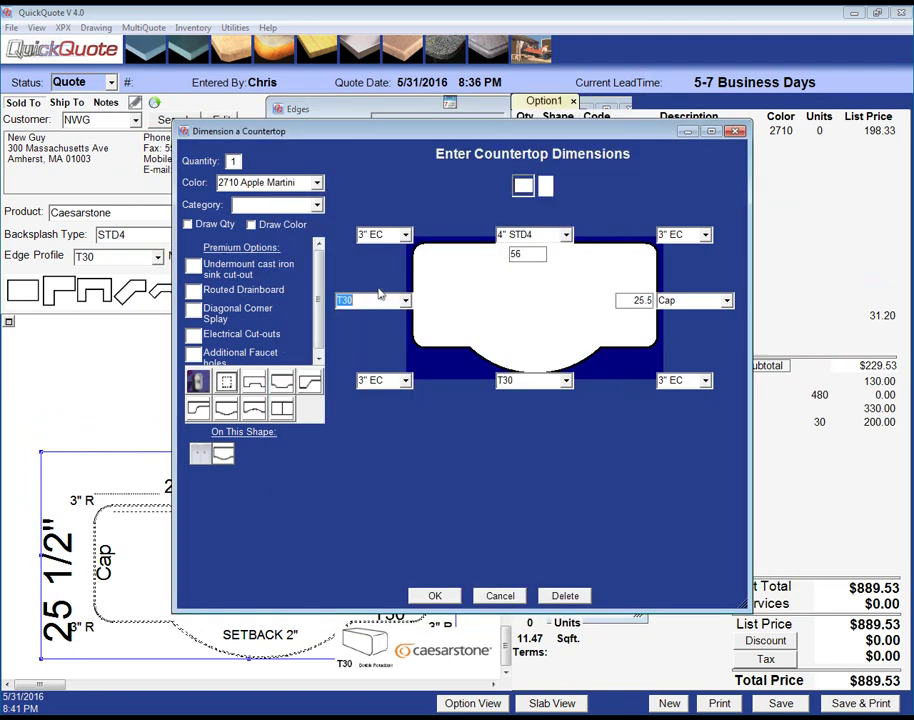
pyautogui.click(362, 268)
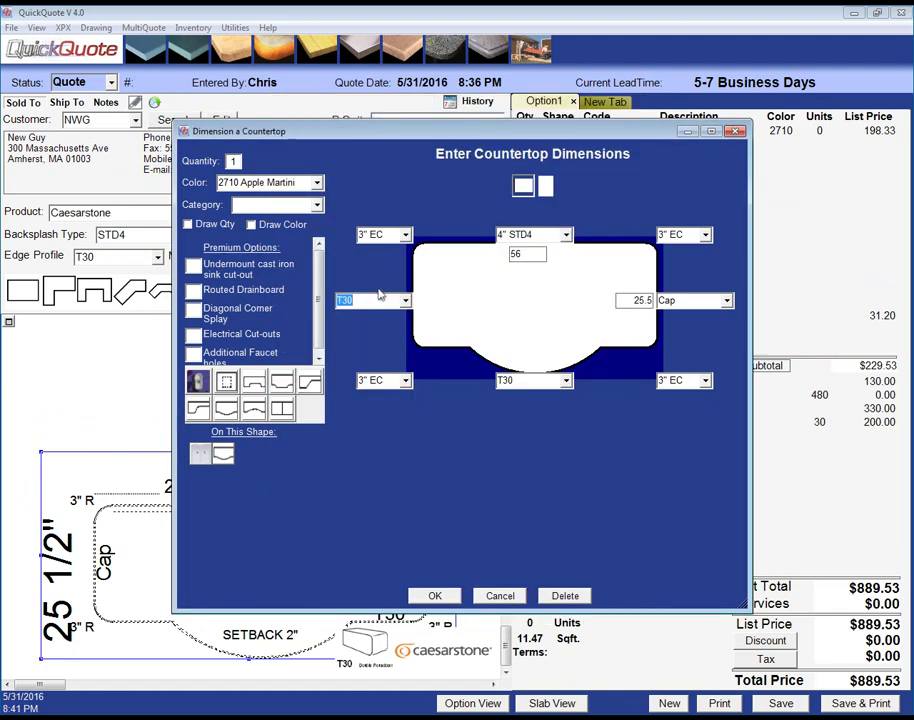
pyautogui.click(562, 238)
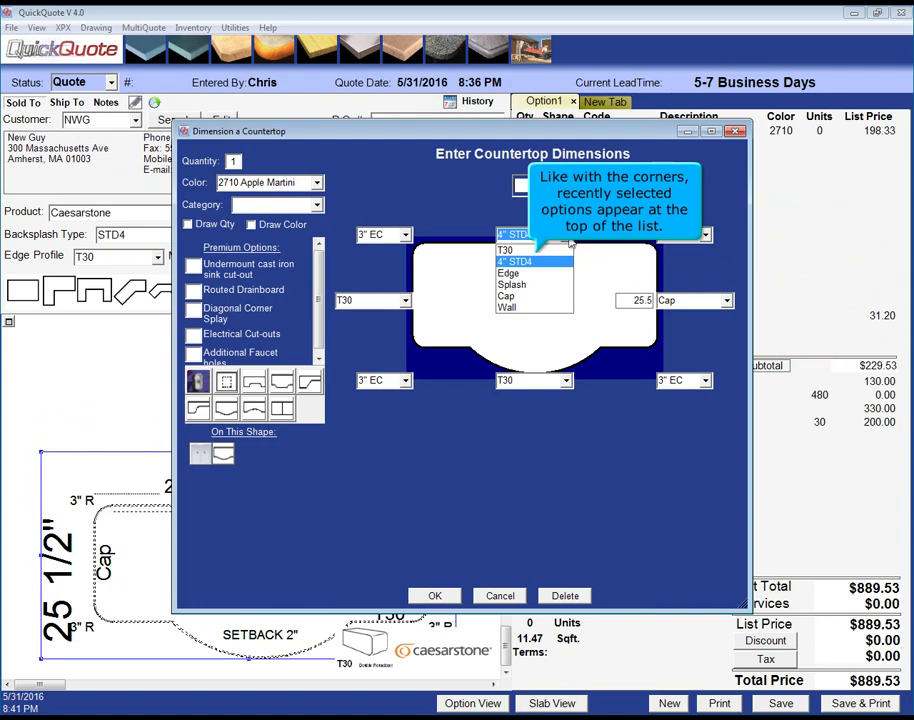
pyautogui.click(515, 250)
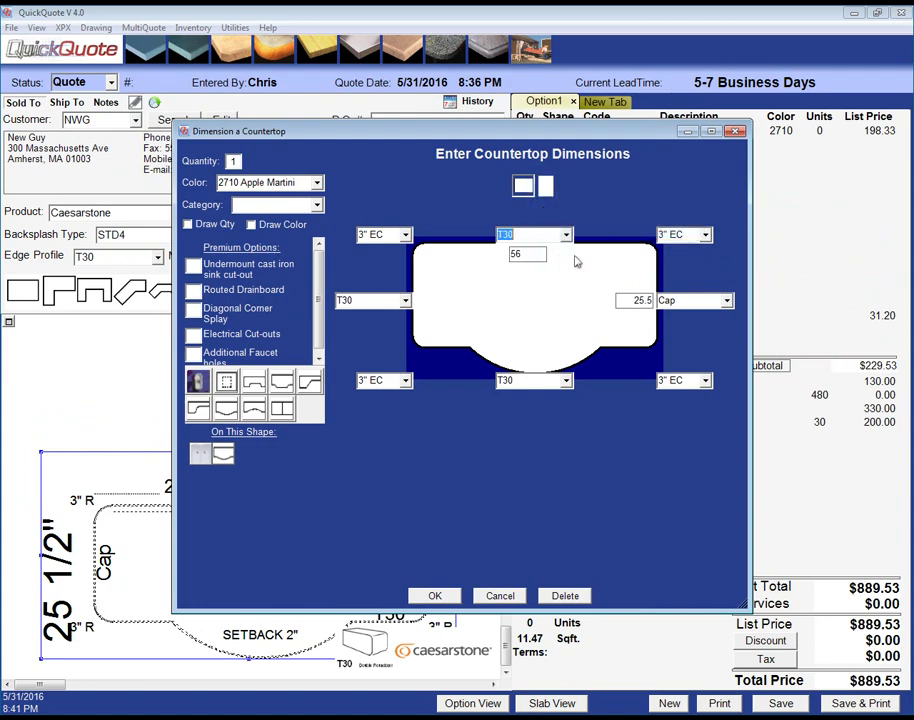
pyautogui.click(726, 301)
pyautogui.click(718, 317)
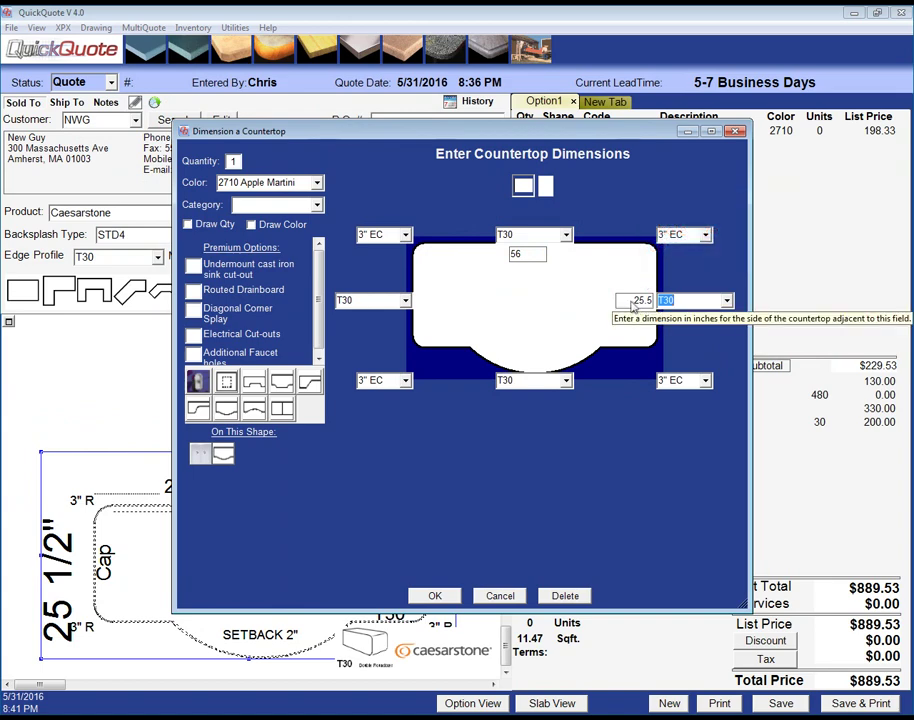
# Set the countertop's overall depth to 31.5 inches and redraw it in the quote
pyautogui.moveTo(632, 303); pyautogui.dragTo(643, 301)
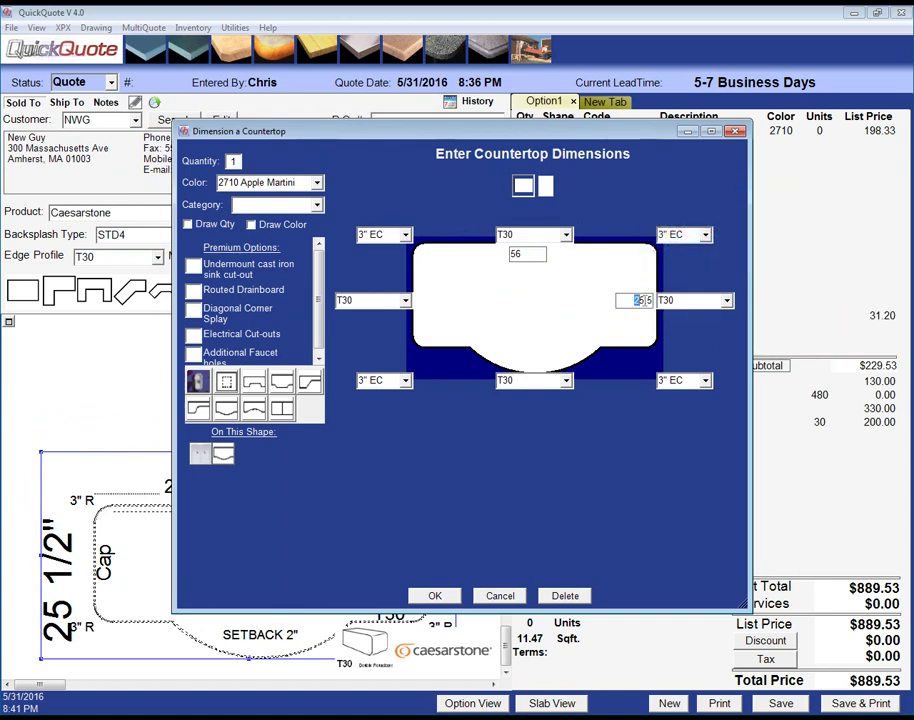
pyautogui.write('31')
pyautogui.click(435, 596)
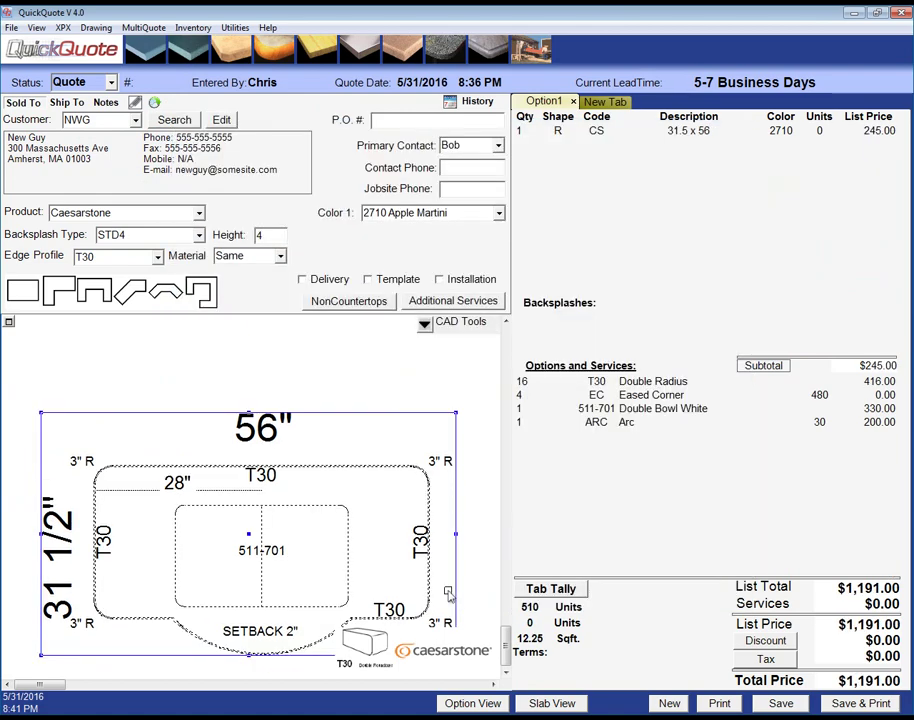